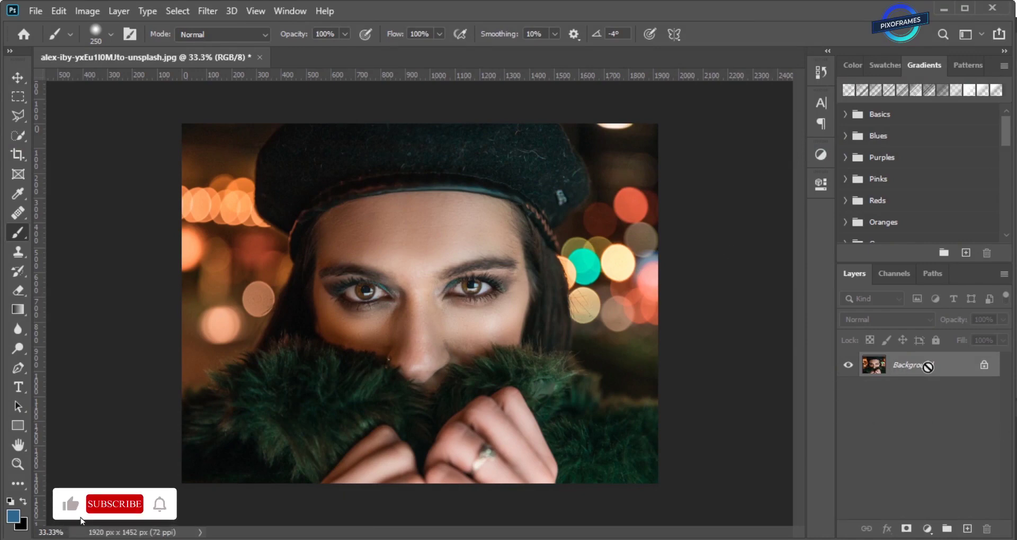
Duplicate the portrait to Layer 1 and convert that copy into a Smart Object.
key(ctrl+j)
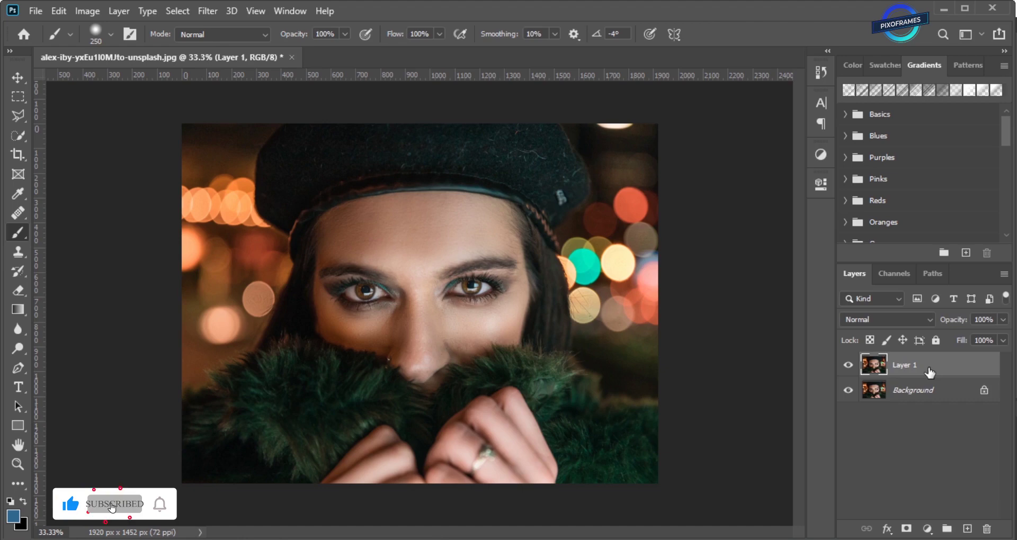
right_click(927, 368)
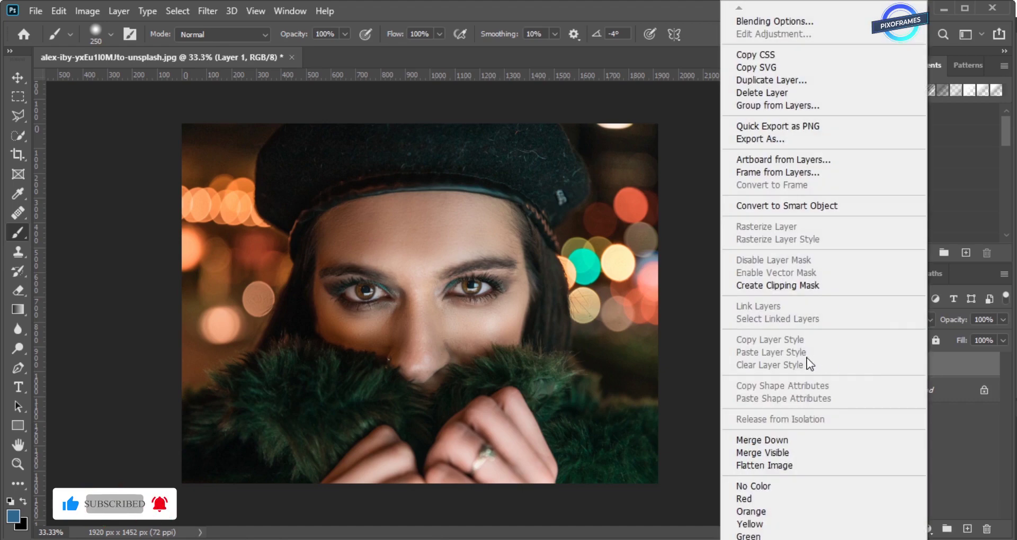
click(799, 206)
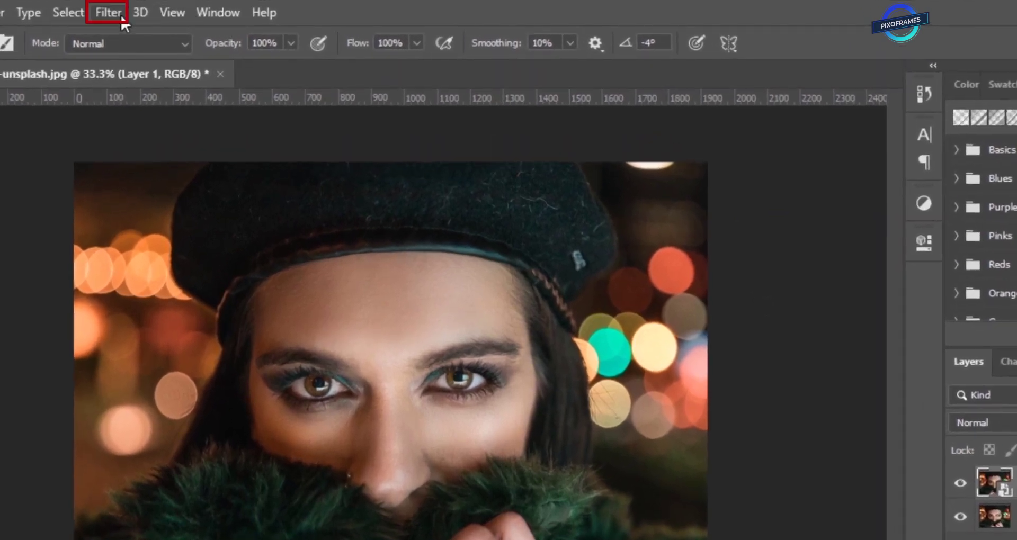
click(122, 20)
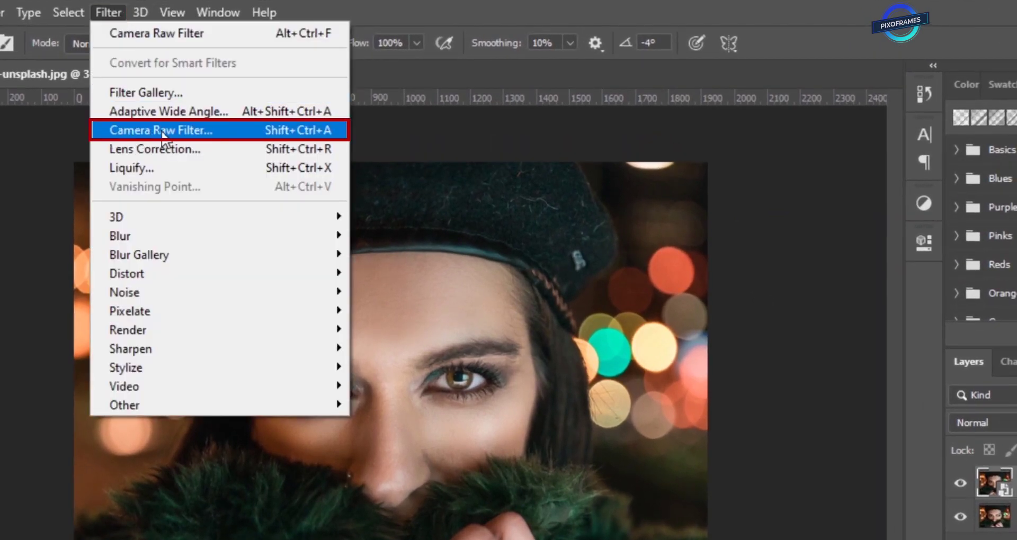
In Camera Raw, set Tint +100, Exposure -0.85, Contrast +18, Highlights +35, Shadows -38, Whites +50, Blacks -43.
click(189, 131)
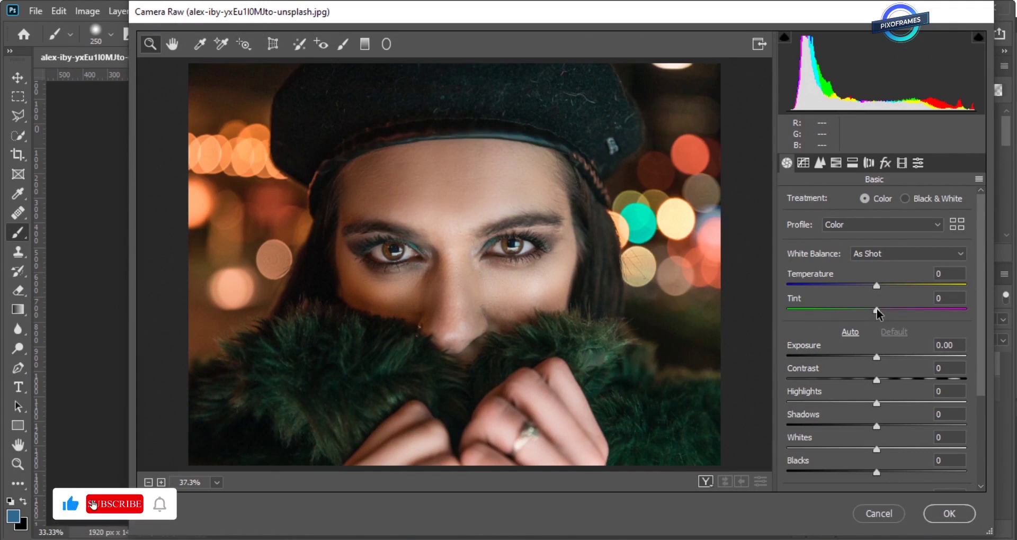
drag(876, 309, 980, 312)
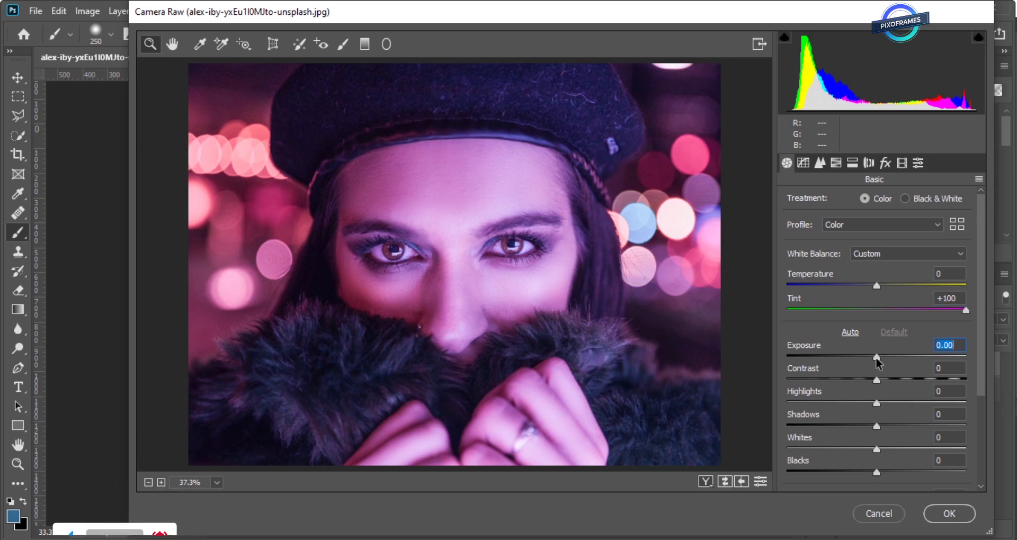
drag(876, 358, 860, 357)
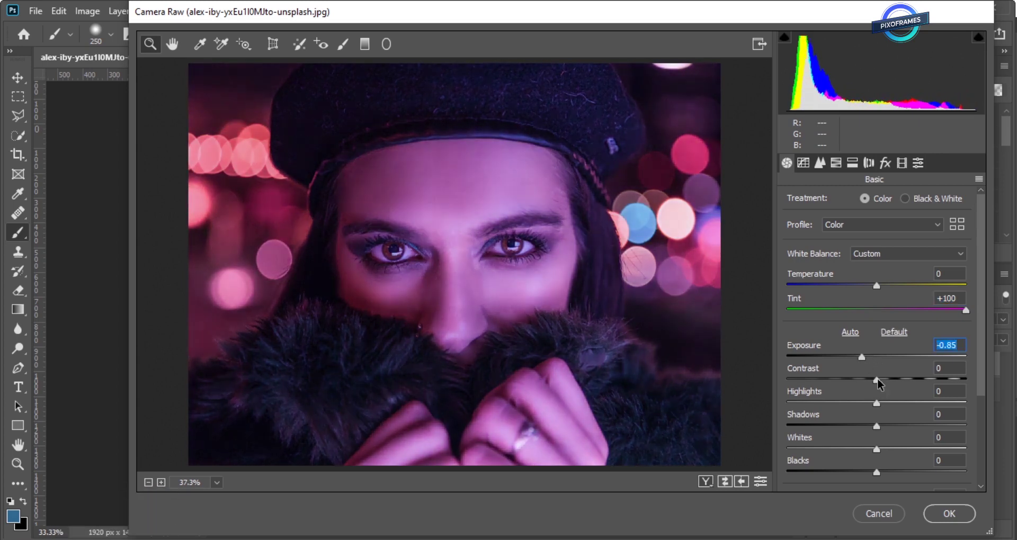
mouse_move(877, 378)
mouse_down()
mouse_move(892, 378)
mouse_move(862, 408)
mouse_move(853, 404)
mouse_move(903, 397)
mouse_up()
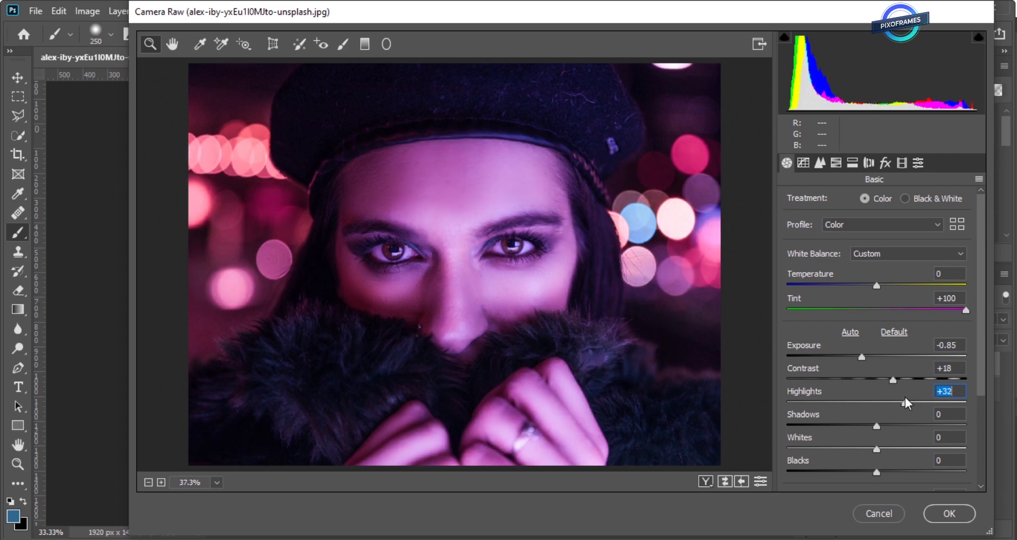
mouse_move(904, 401)
mouse_down()
mouse_move(842, 425)
mouse_move(921, 449)
mouse_up()
drag(876, 472, 838, 472)
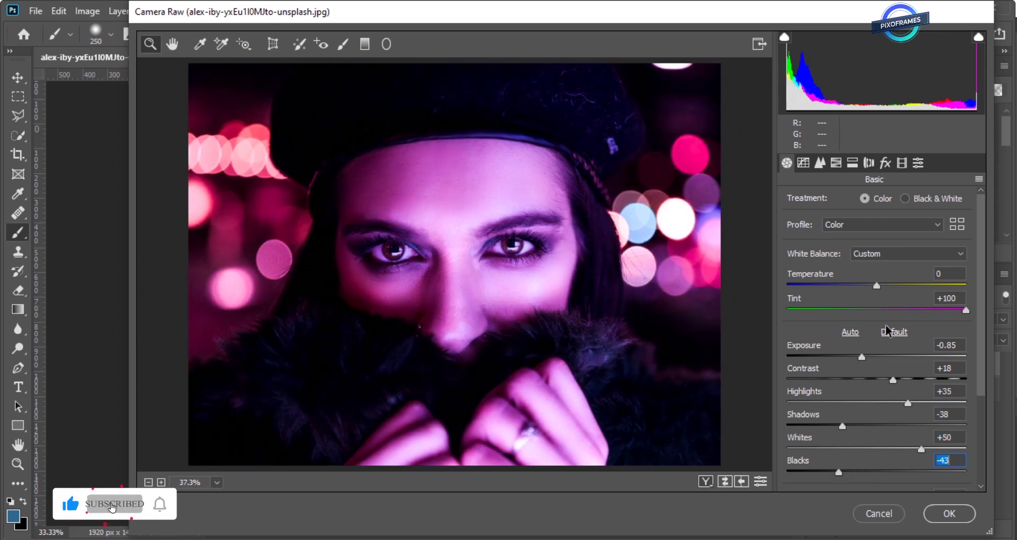
In Calibration, set Red and Green Primary Hue to -100 and Blue Primary Hue to -50.
click(900, 162)
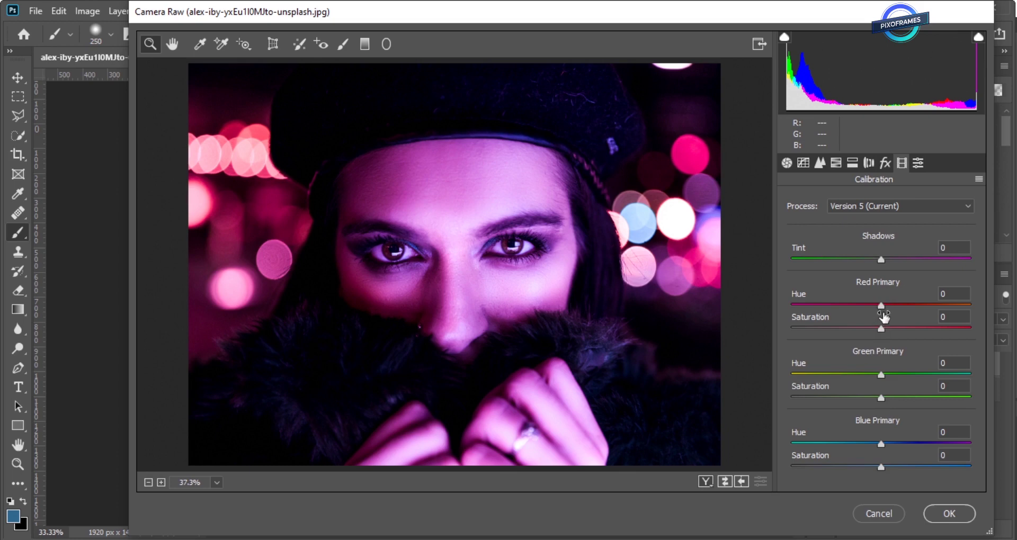
drag(881, 305, 783, 305)
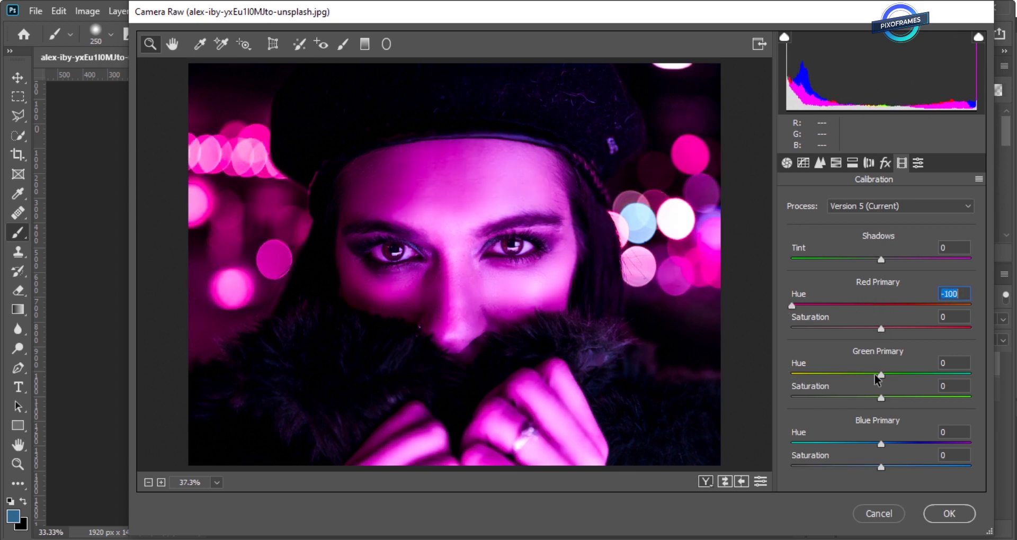
drag(881, 375, 781, 370)
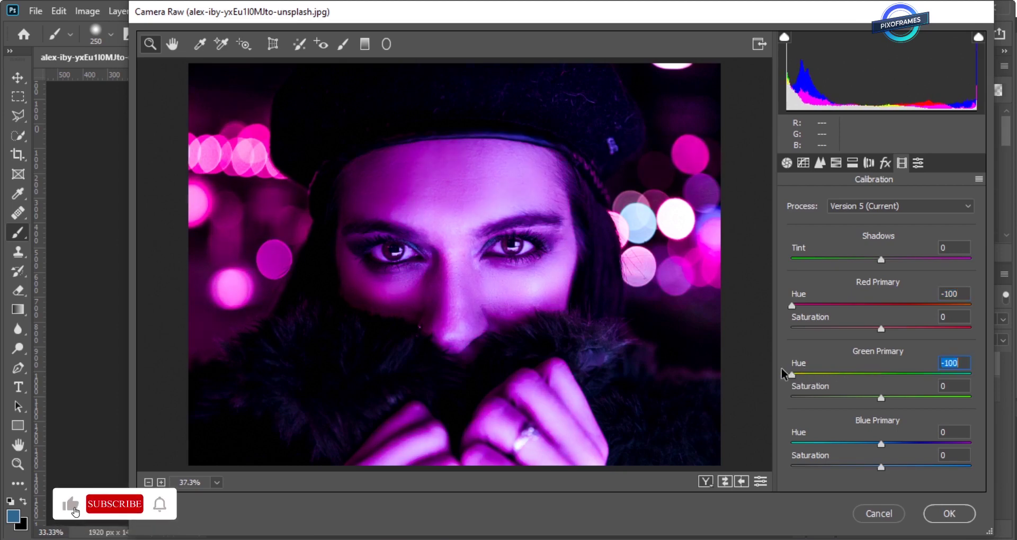
click(881, 445)
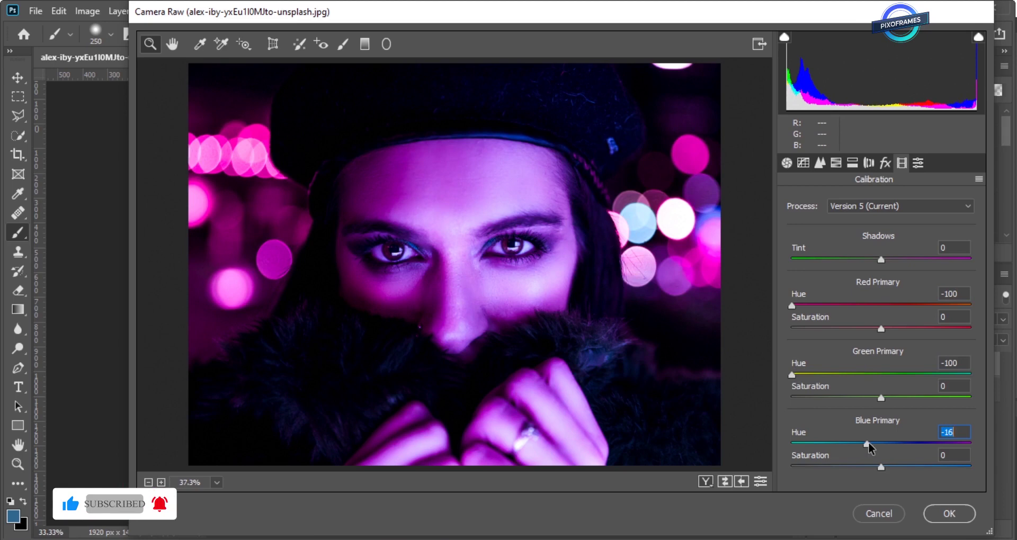
drag(882, 444, 842, 444)
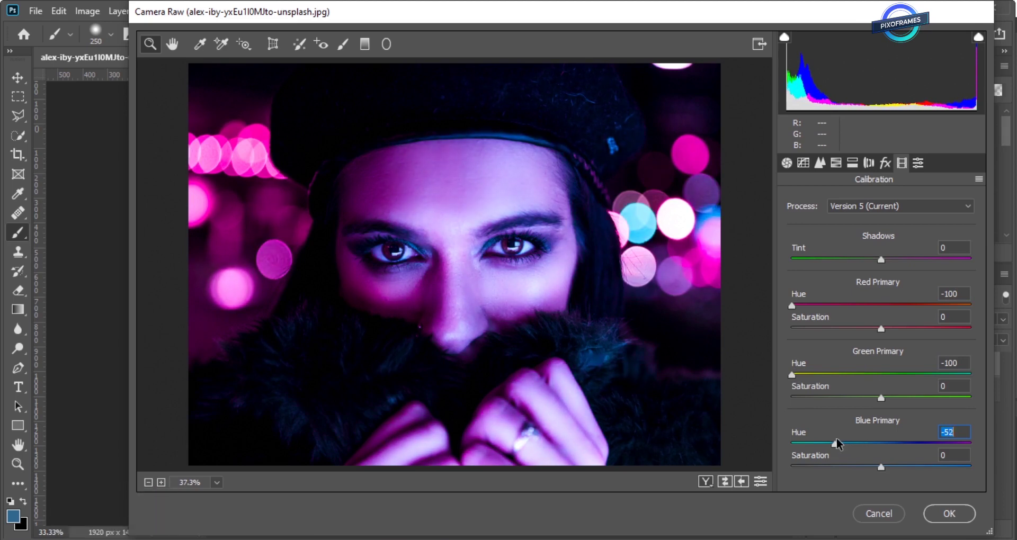
key(Up)
key(Up)
Set the parametric tone curve to Highlights +50, Lights +10 and Darks -25.
click(803, 163)
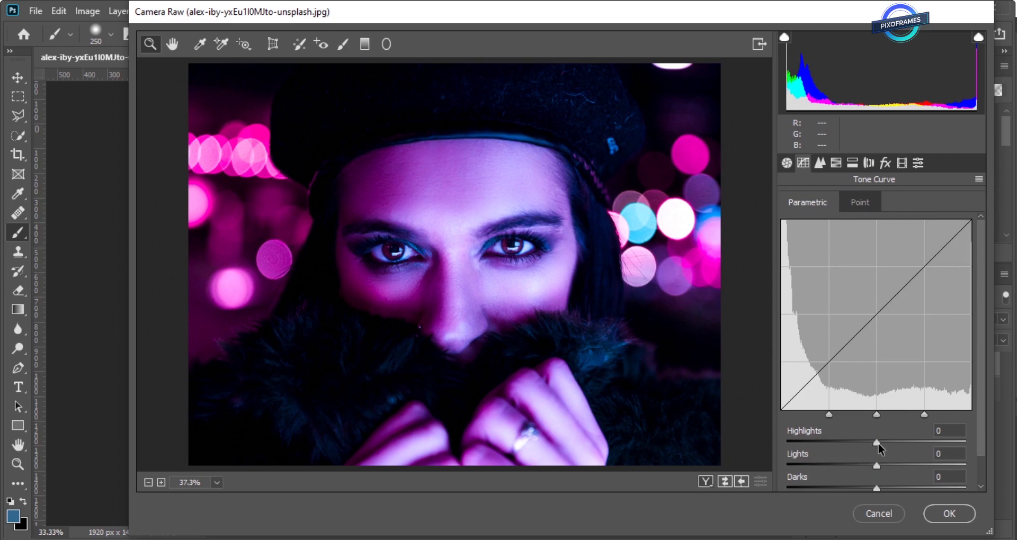
drag(878, 443, 921, 443)
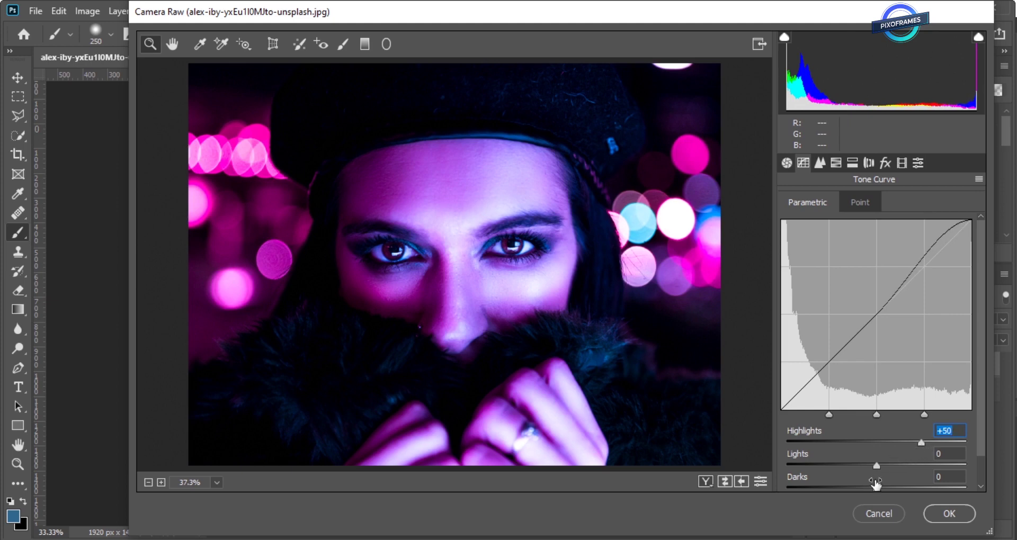
click(888, 464)
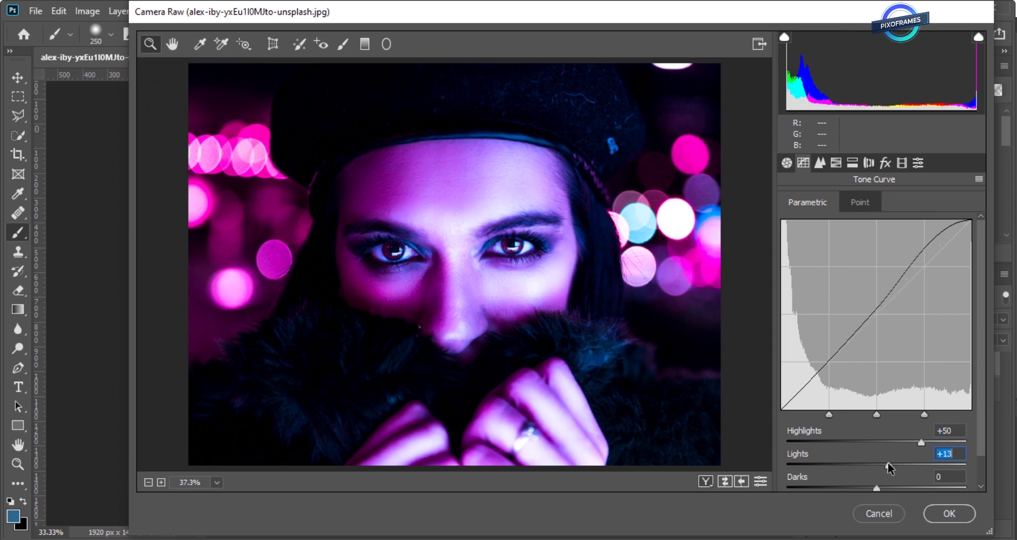
drag(886, 464, 882, 465)
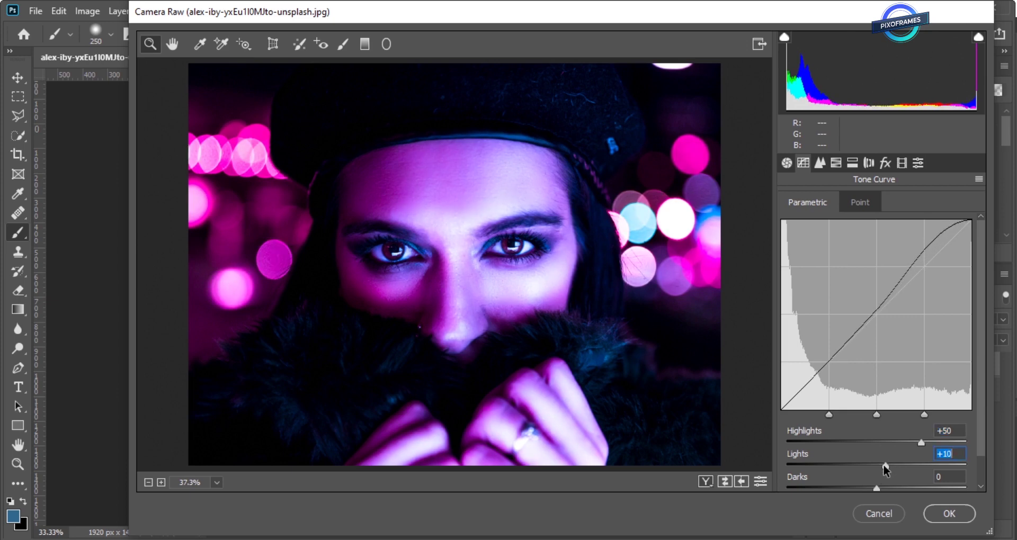
click(852, 485)
drag(851, 485, 851, 485)
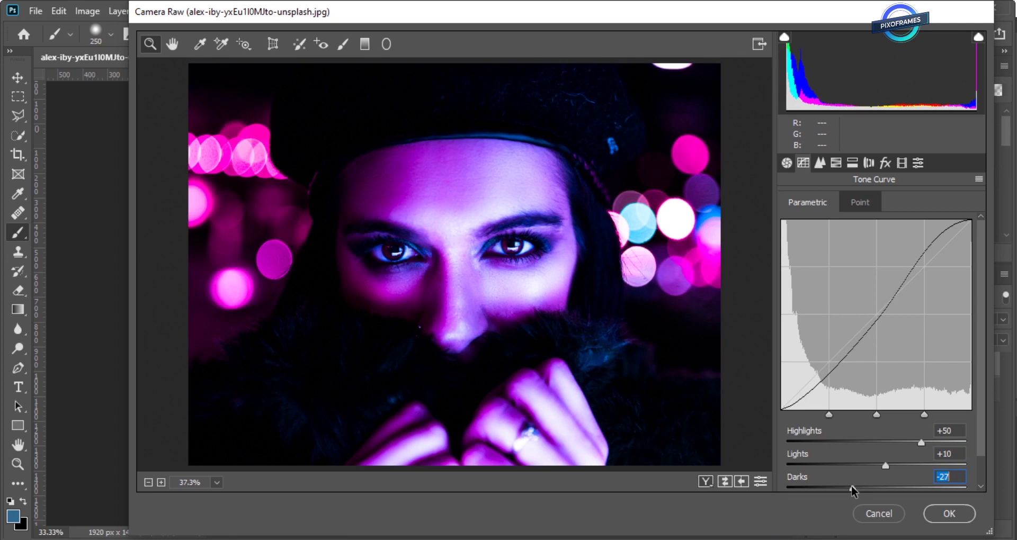
drag(851, 486, 852, 487)
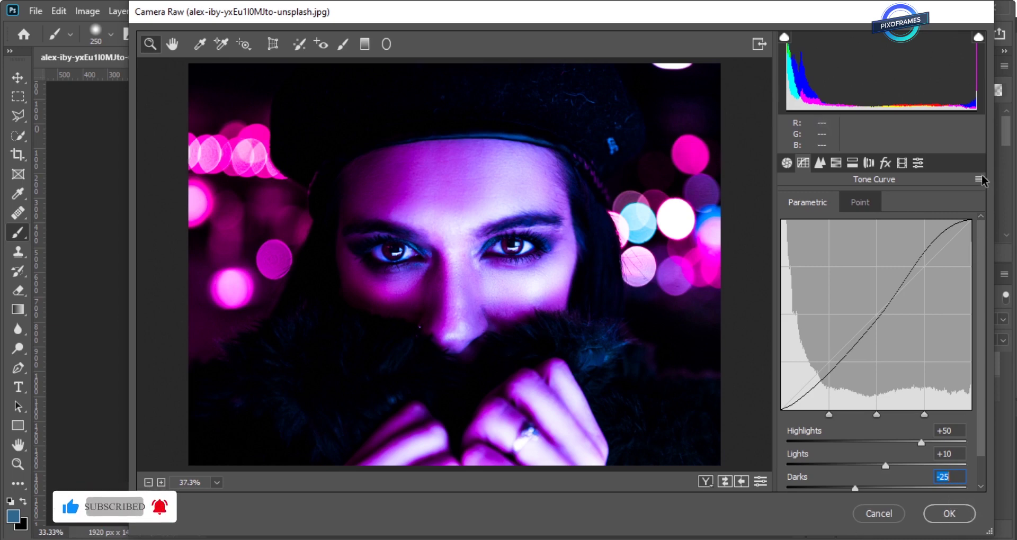
Save the grade as the 'CYBERPUNK COLOR GRADING' settings preset and apply Camera Raw to Layer 1.
click(978, 179)
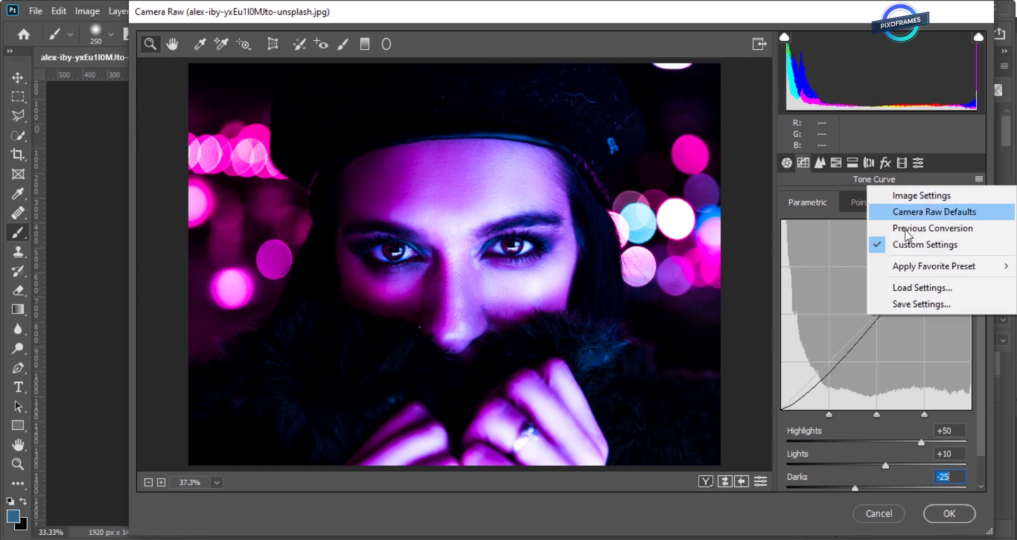
click(891, 307)
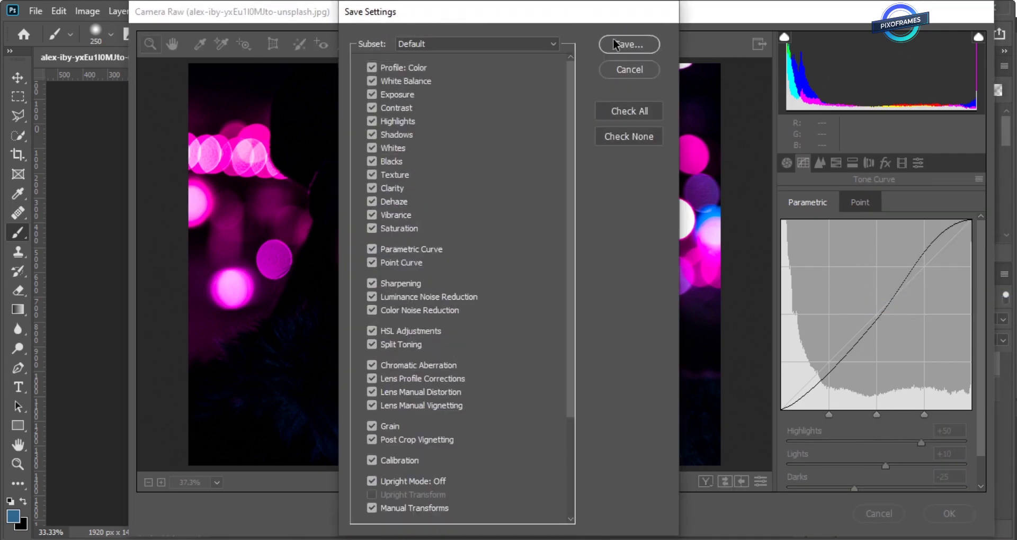
click(616, 45)
text(CYBERPUNK)
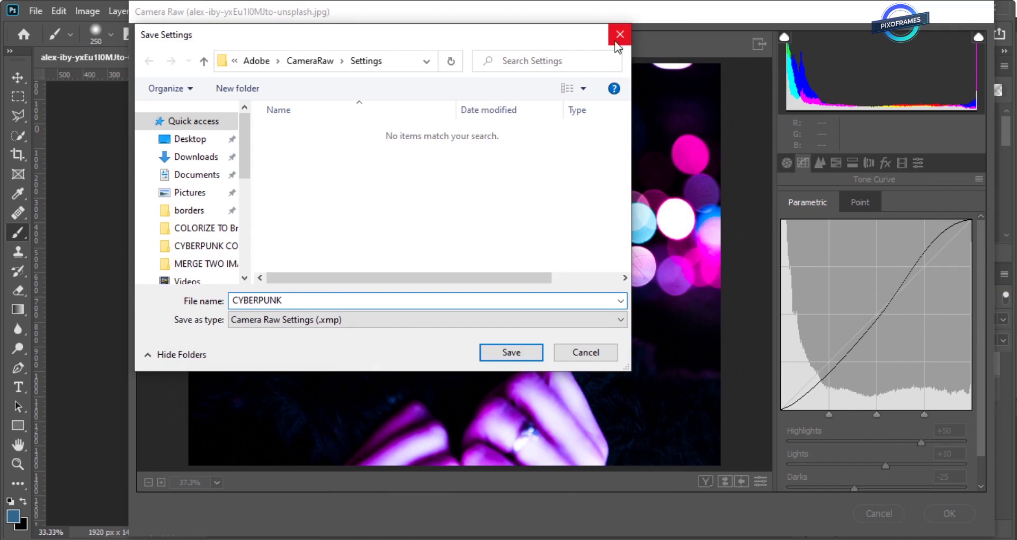
text( COLOR GRADING)
key(Return)
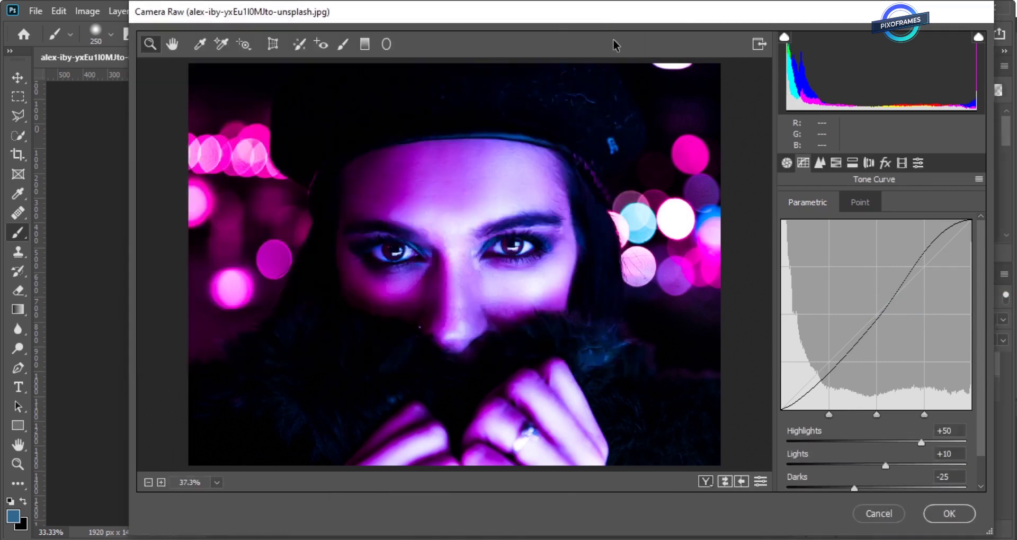
click(949, 513)
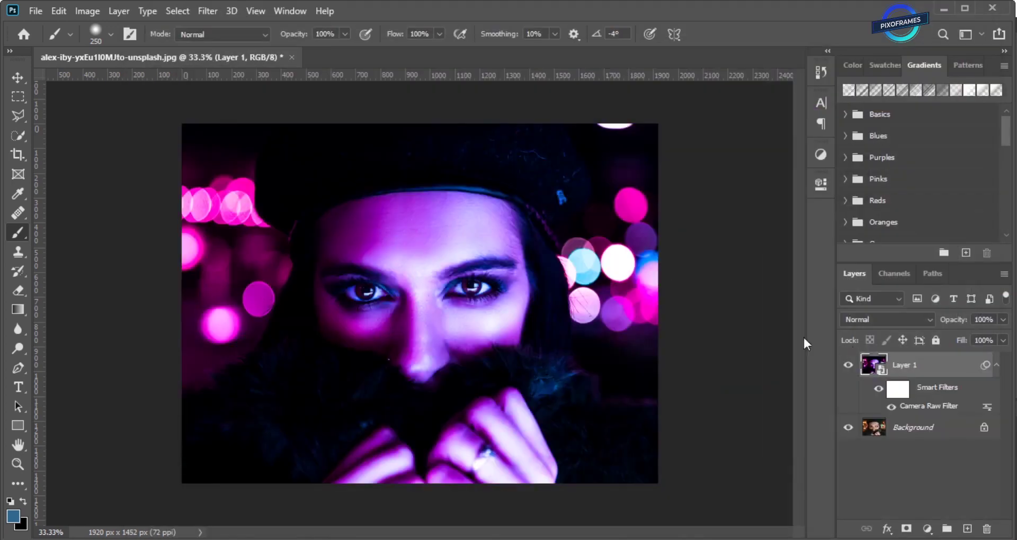
click(848, 366)
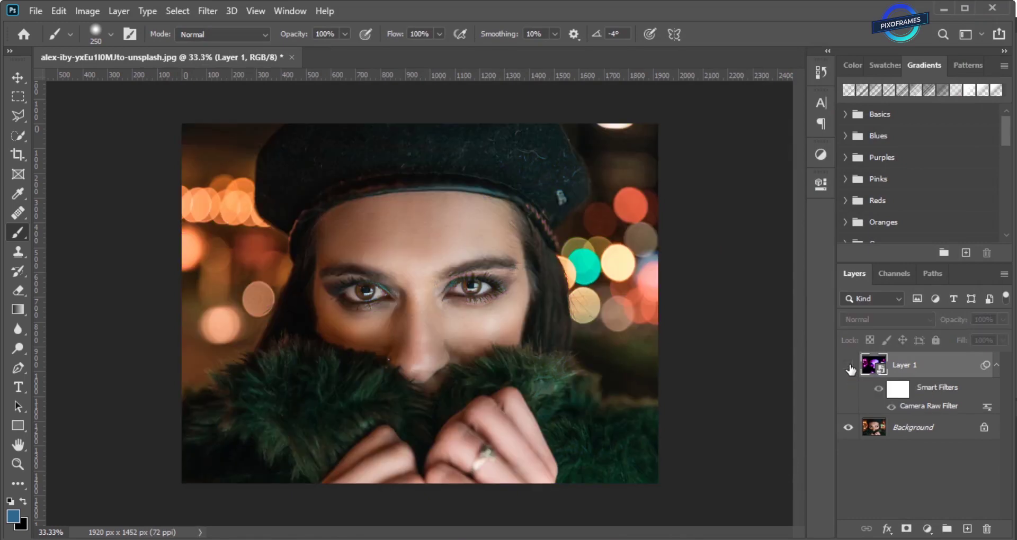
click(848, 365)
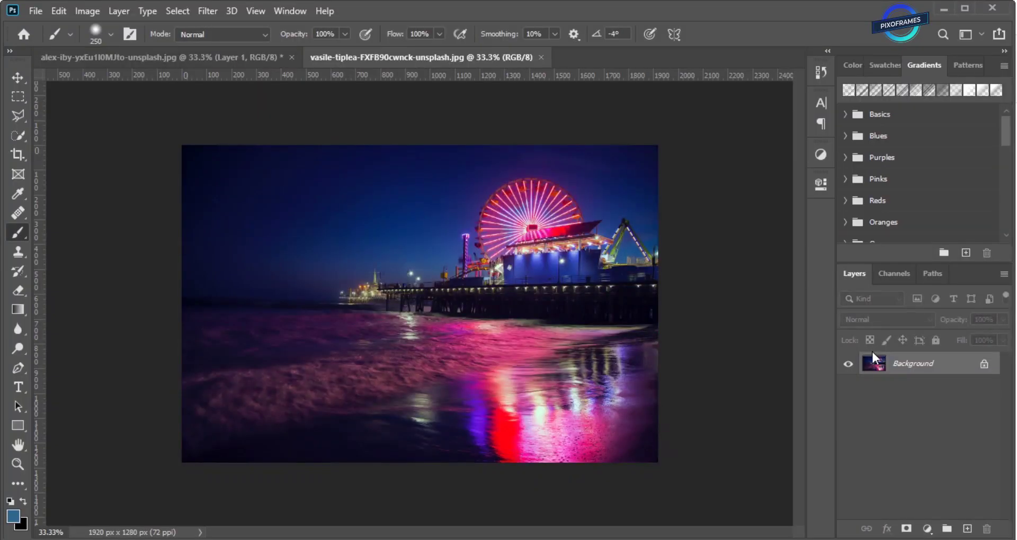
Duplicate the pier photo to Layer 1, convert it to a Smart Object, and launch Camera Raw Filter.
key(ctrl+j)
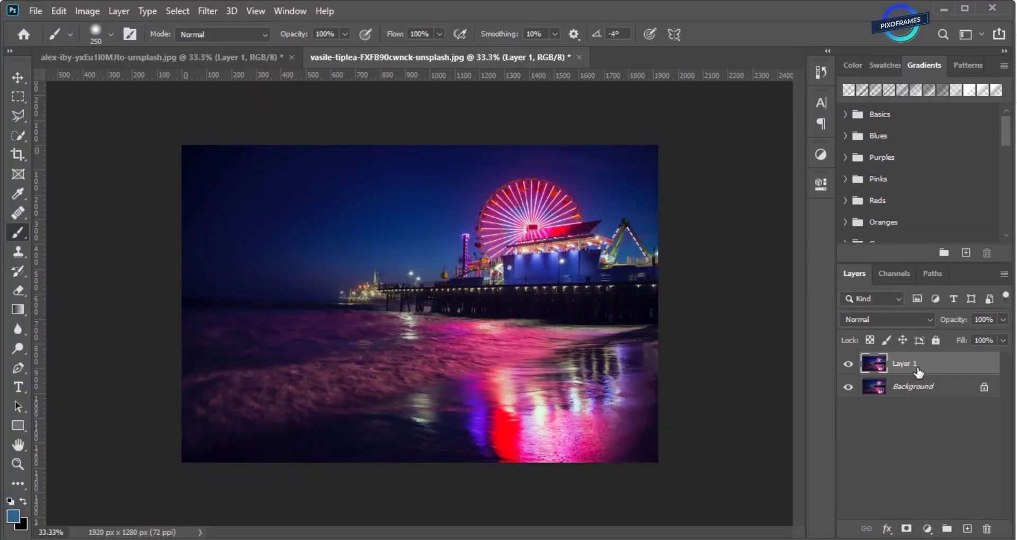
right_click(919, 365)
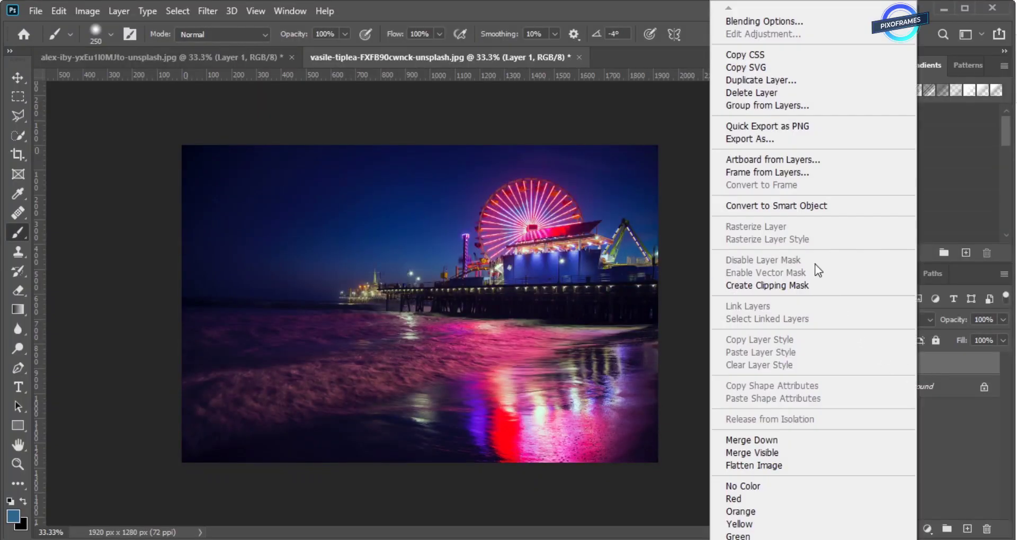
click(798, 205)
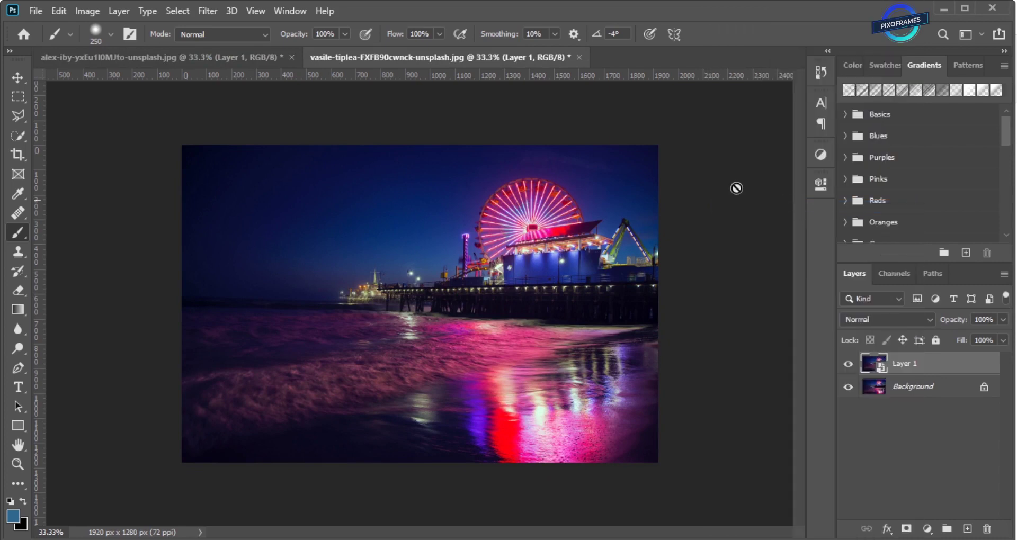
click(199, 12)
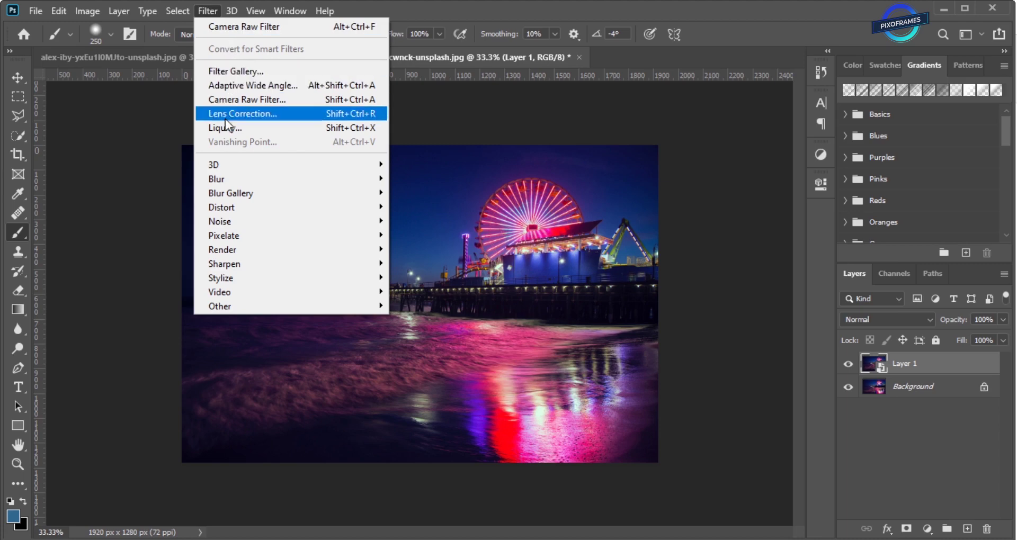
click(248, 102)
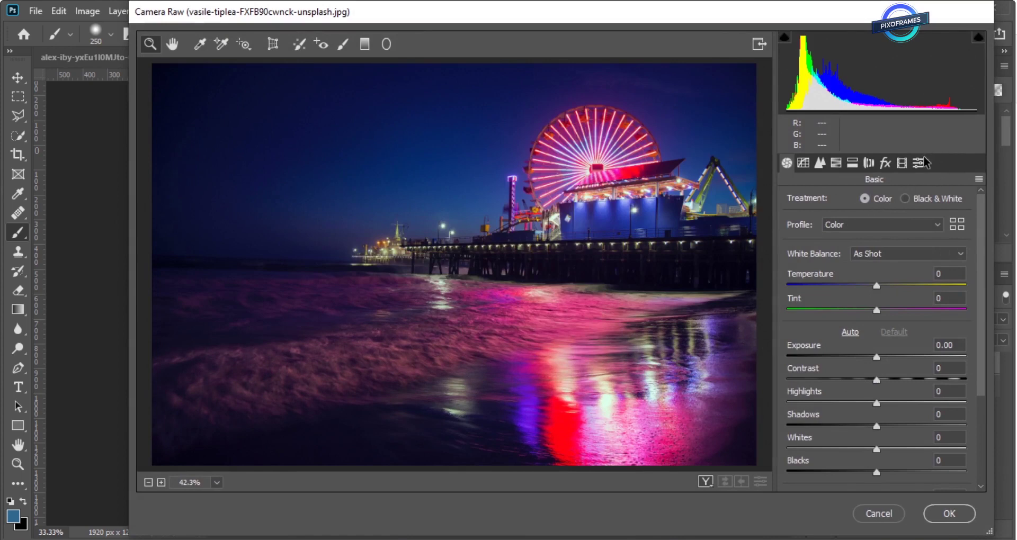
Apply the CYBERPUNK COLOR GRADING user preset to the pier photo and accept the grade.
click(919, 162)
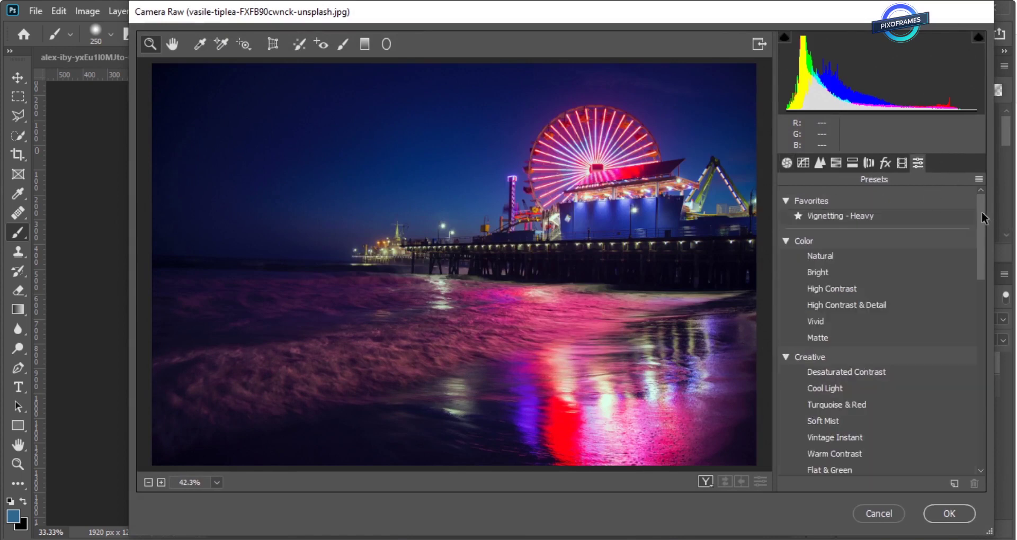
drag(980, 212, 987, 428)
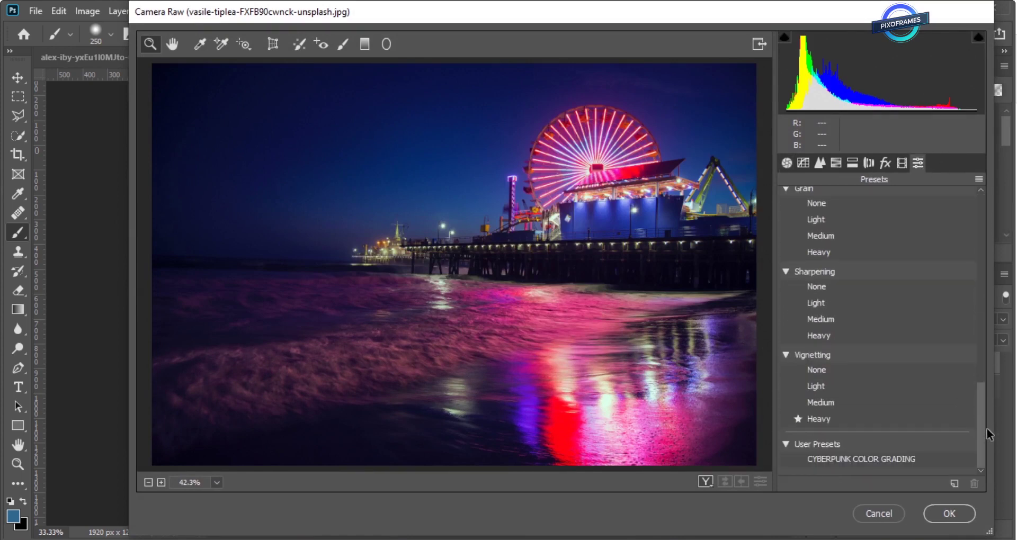
click(846, 463)
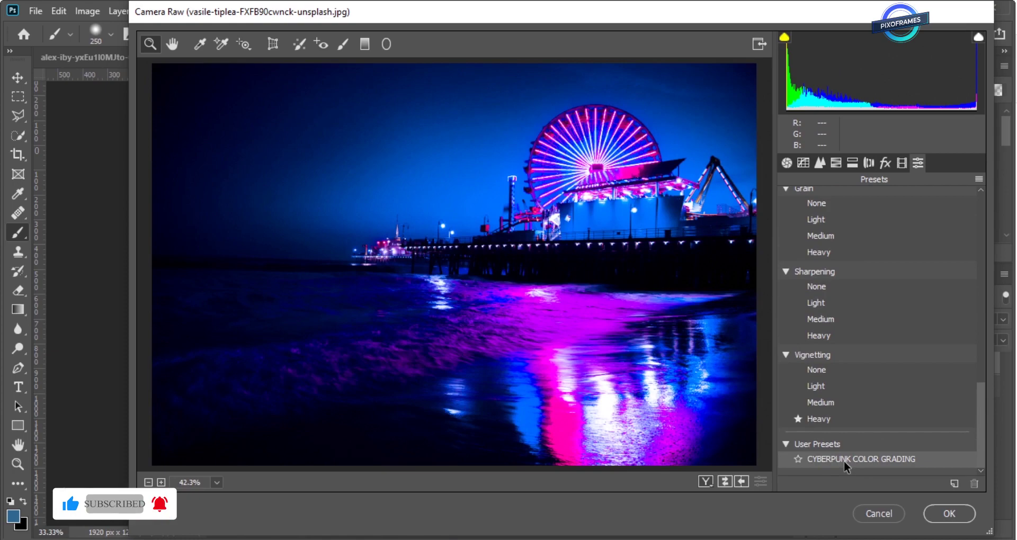
click(964, 513)
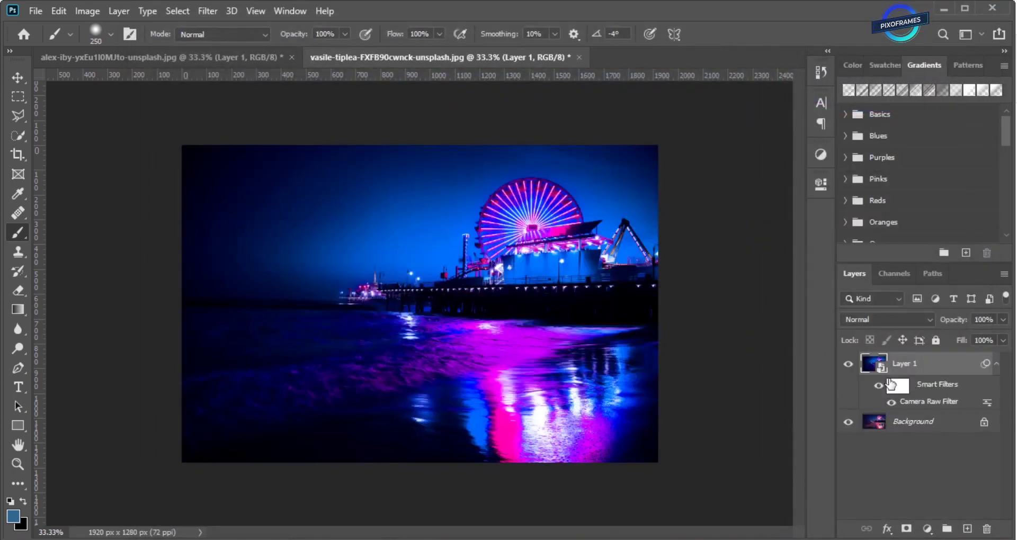
click(847, 364)
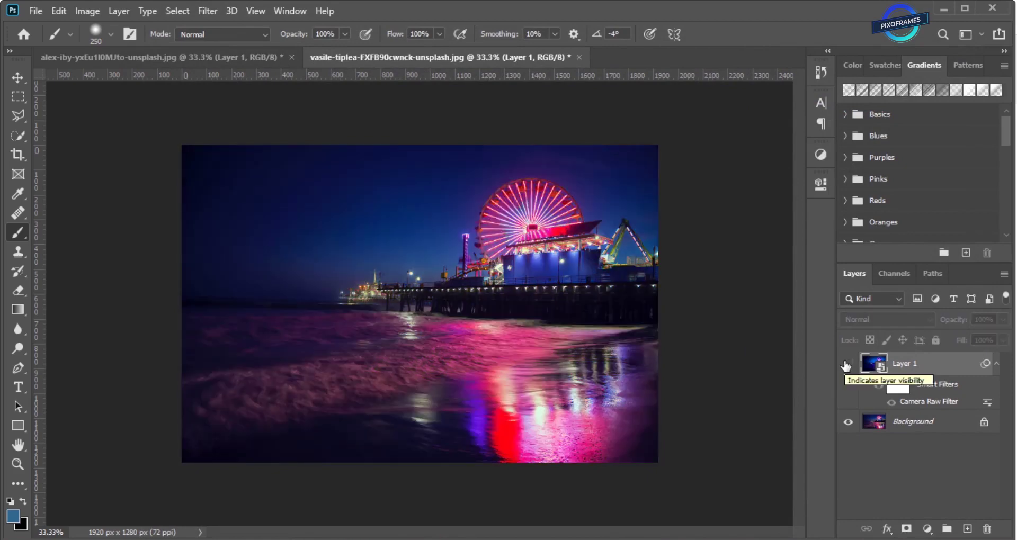
click(847, 364)
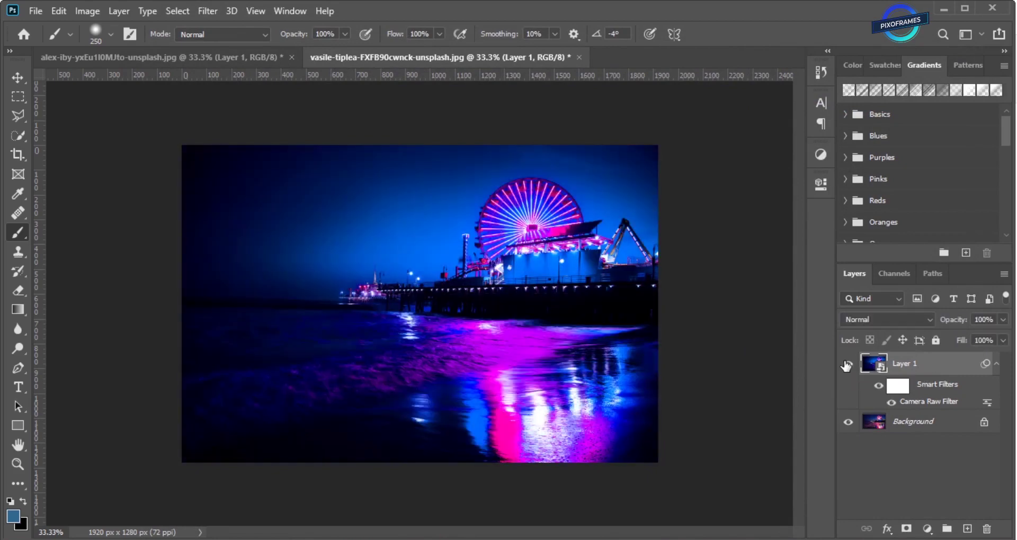